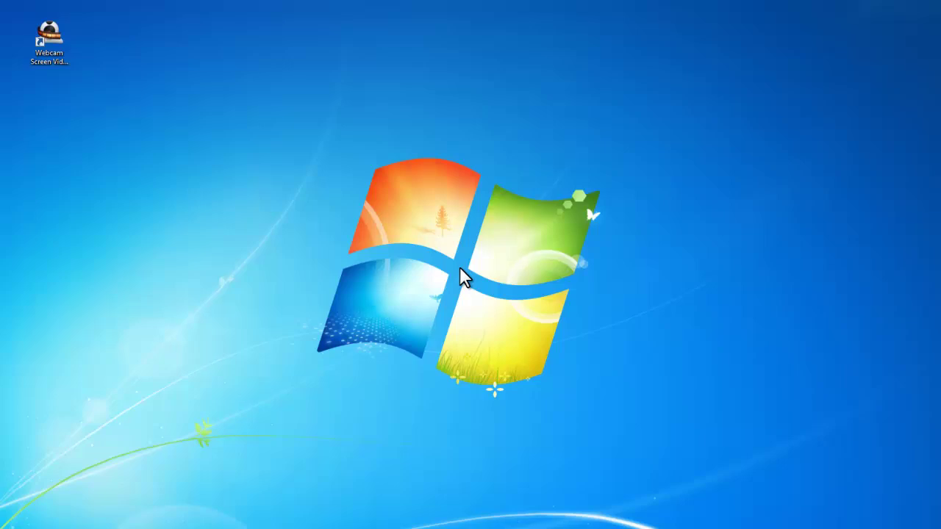
- Launch Webcam/Screen Video Capture Free from its desktop shortcut
{"action": "left_click", "coordinate": [57, 50]}
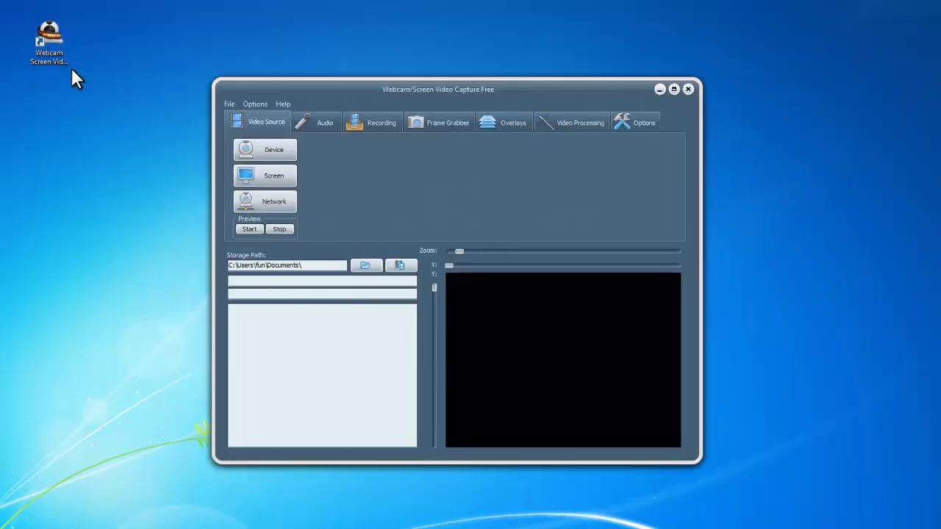
- Try the webcam, then the screen, as the video source, zooming the preview slightly
{"action": "left_click", "coordinate": [263, 149]}
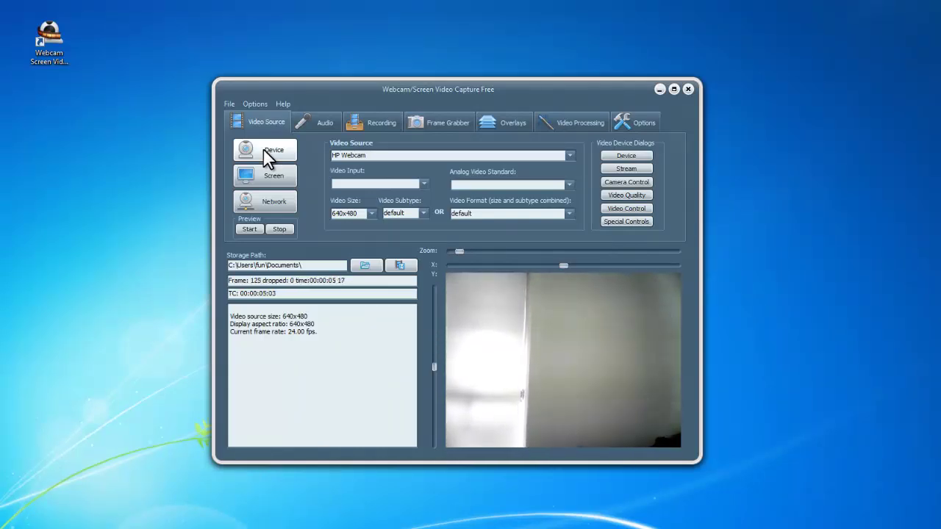
{"action": "left_click", "coordinate": [275, 181]}
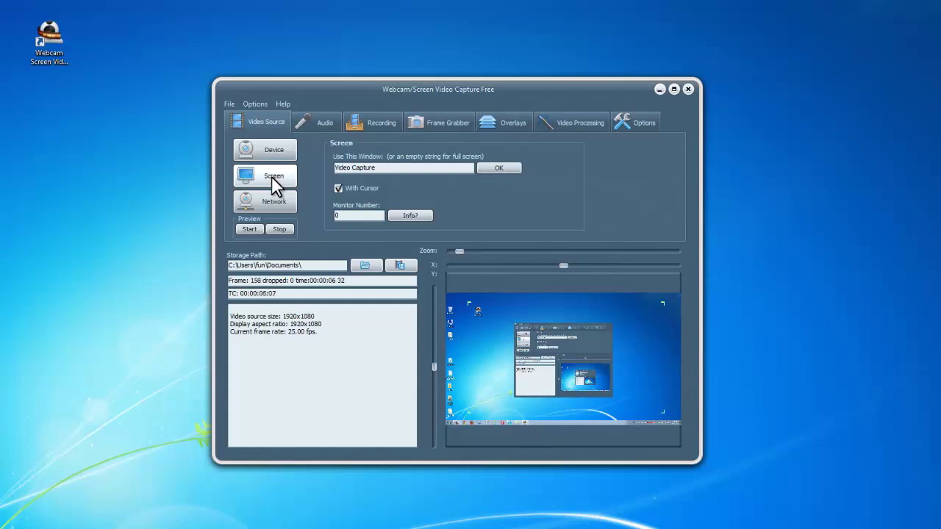
{"action": "left_click", "coordinate": [463, 251]}
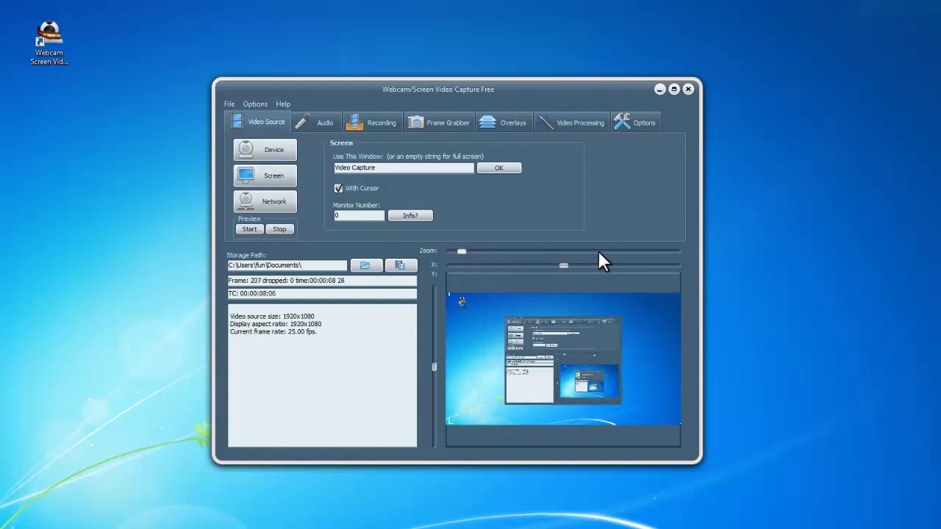
- Switch to a Network source, paste the IP camera's MJPG URL and start its preview
{"action": "left_click", "coordinate": [263, 203]}
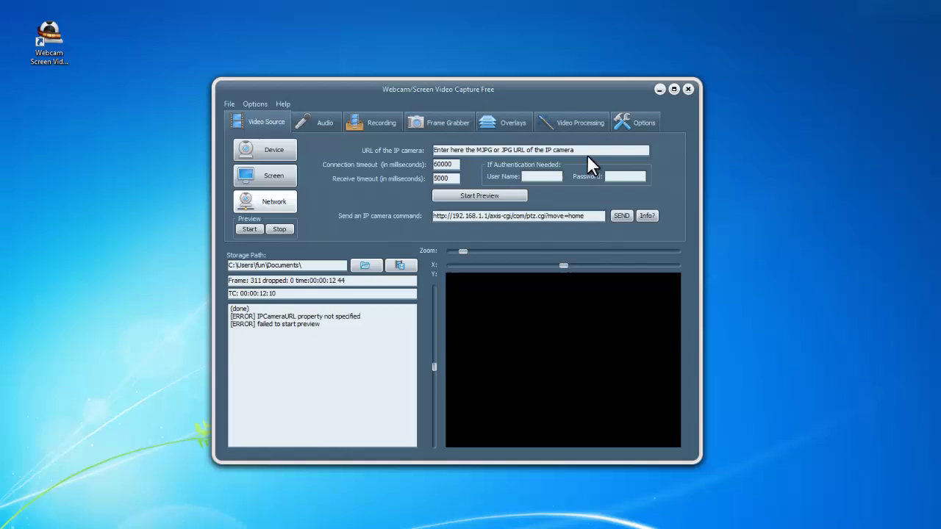
{"action": "left_click_drag", "start_coordinate": [594, 149], "coordinate": [446, 144]}
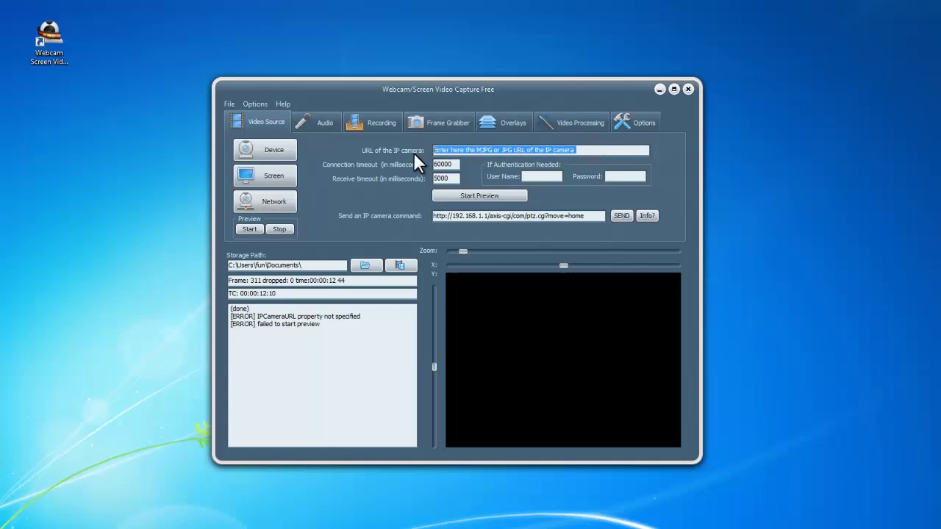
{"action": "type", "text": "http://webkamera.kristinehamn.se/axis-cgi/mjpg/video.cgi"}
{"action": "left_click", "coordinate": [475, 197]}
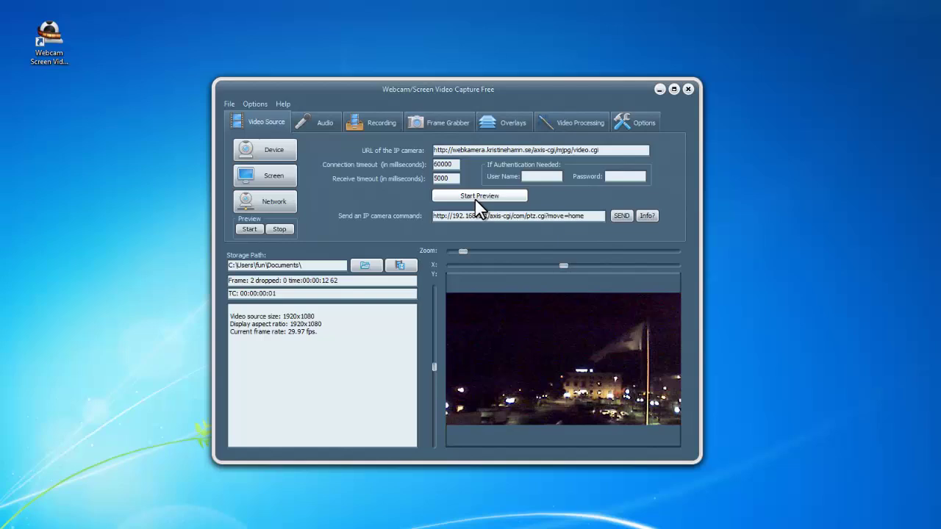
- Select HP Webcam as the source and restart its live 640x480 preview
{"action": "left_click", "coordinate": [273, 147]}
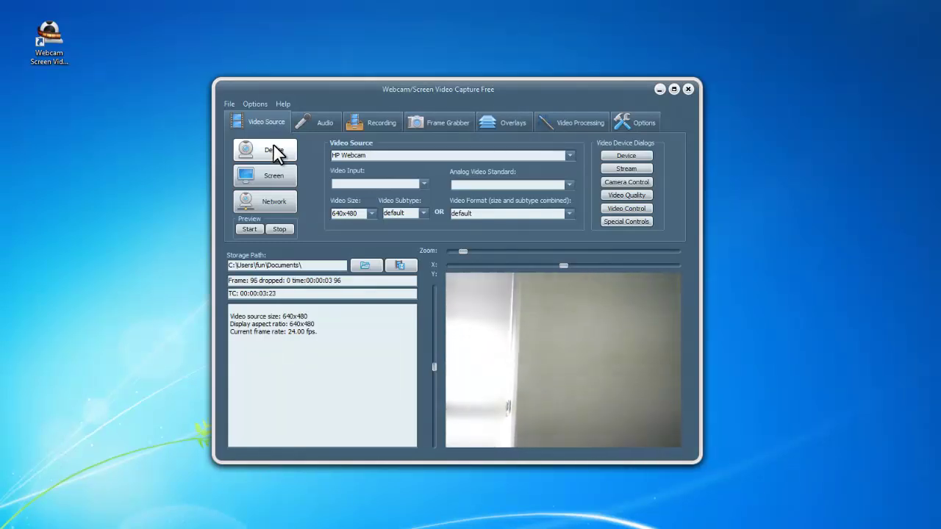
{"action": "left_click", "coordinate": [254, 228]}
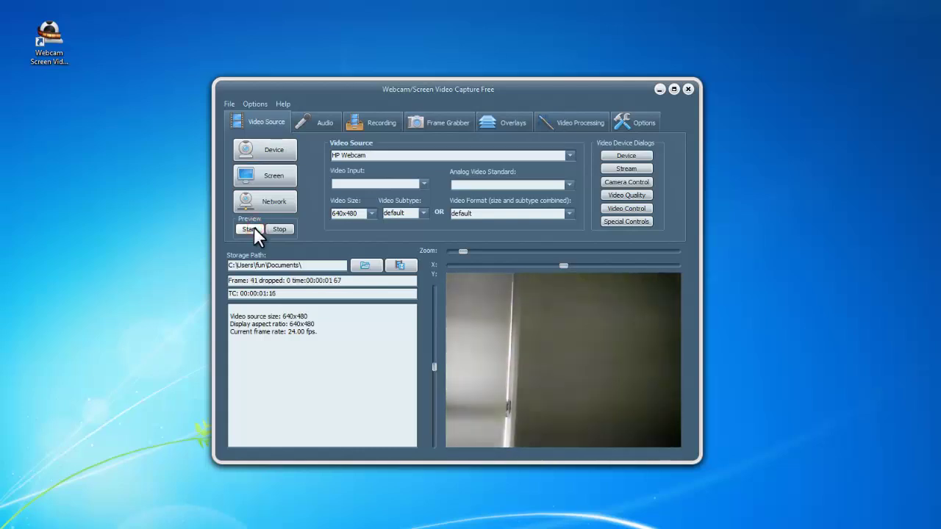
{"action": "left_click", "coordinate": [282, 228]}
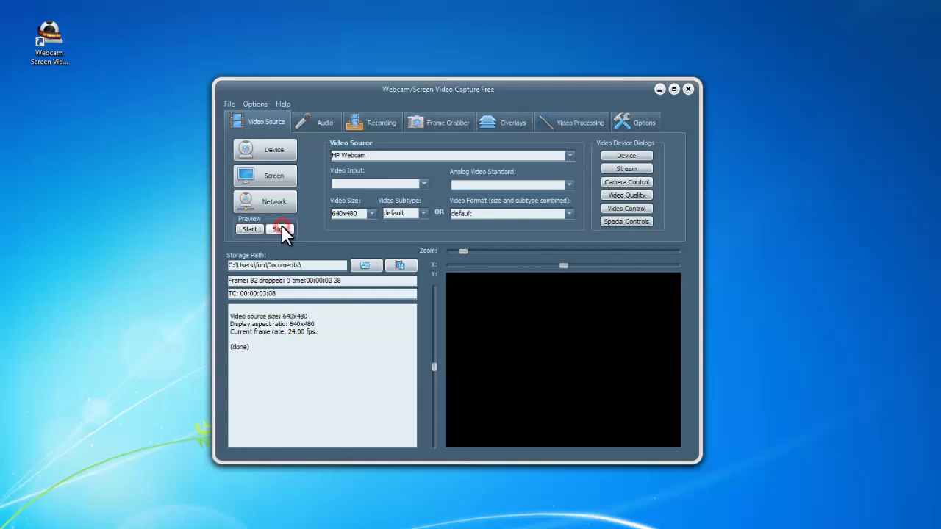
{"action": "left_click", "coordinate": [252, 228]}
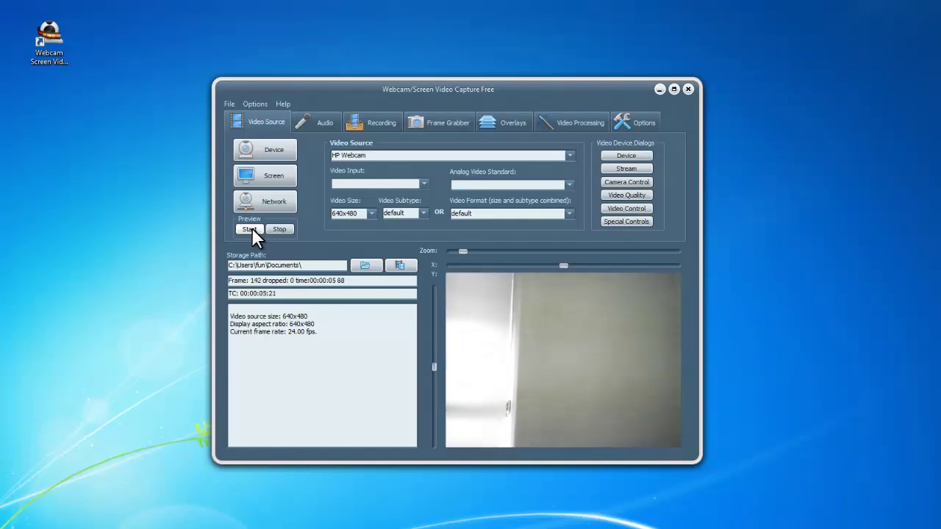
- Keep HP Webcam, 640x480 size and the default subtype, and zoom the preview fully out
{"action": "left_click", "coordinate": [571, 153]}
{"action": "left_click", "coordinate": [572, 154]}
{"action": "left_click", "coordinate": [371, 213]}
{"action": "left_click", "coordinate": [349, 261]}
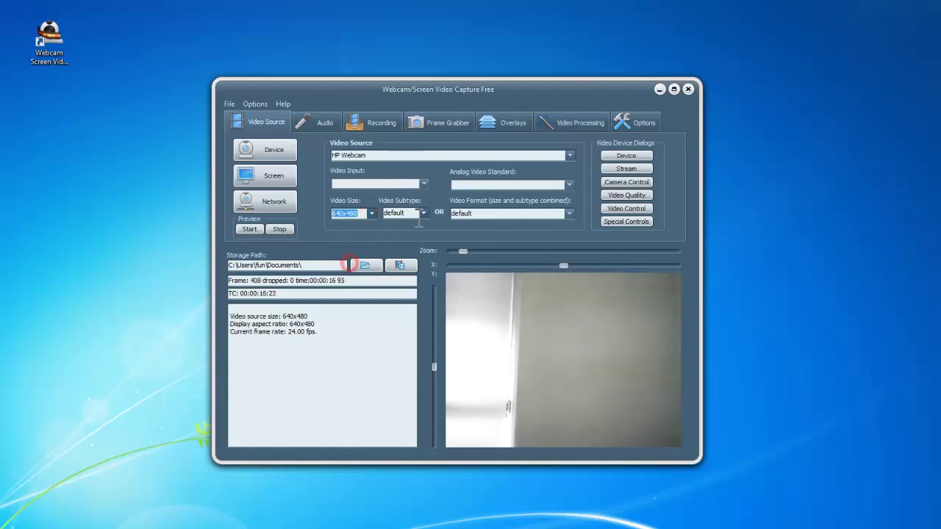
{"action": "left_click", "coordinate": [423, 212]}
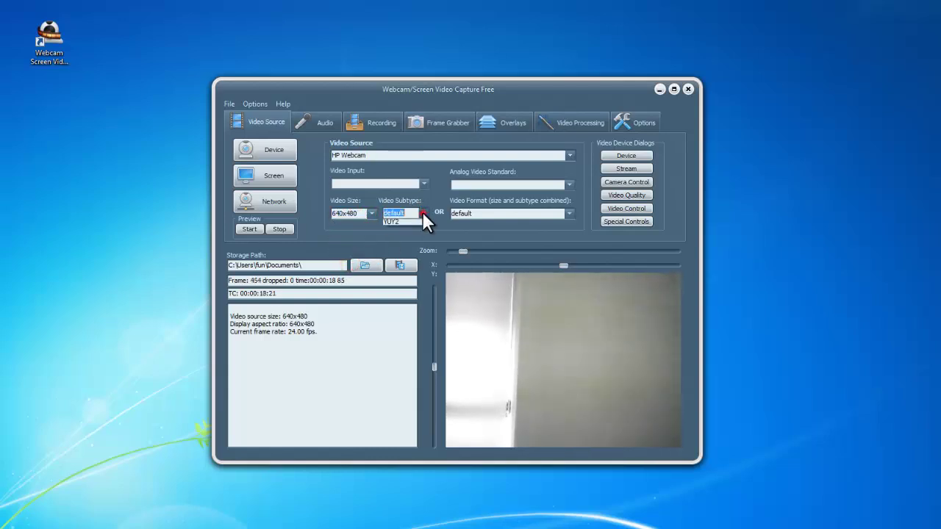
{"action": "left_click", "coordinate": [423, 211]}
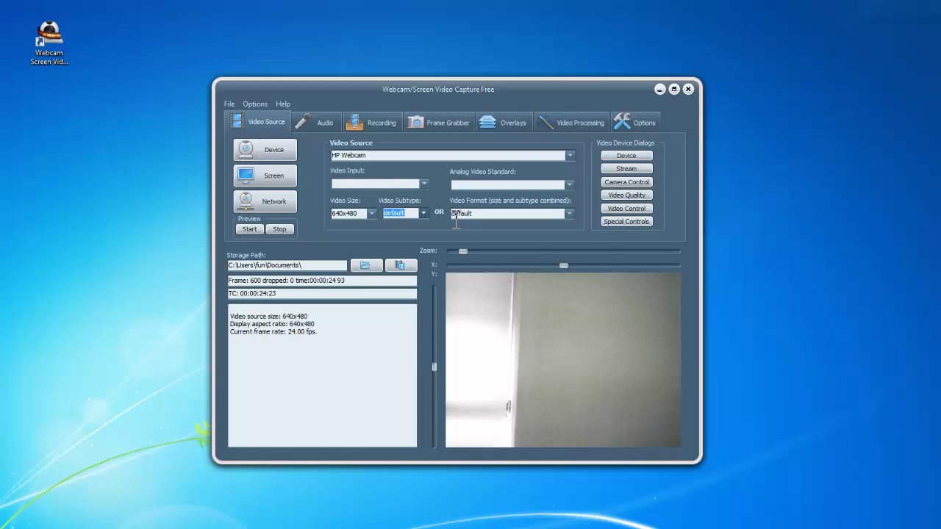
{"action": "left_click_drag", "start_coordinate": [464, 252], "coordinate": [452, 251]}
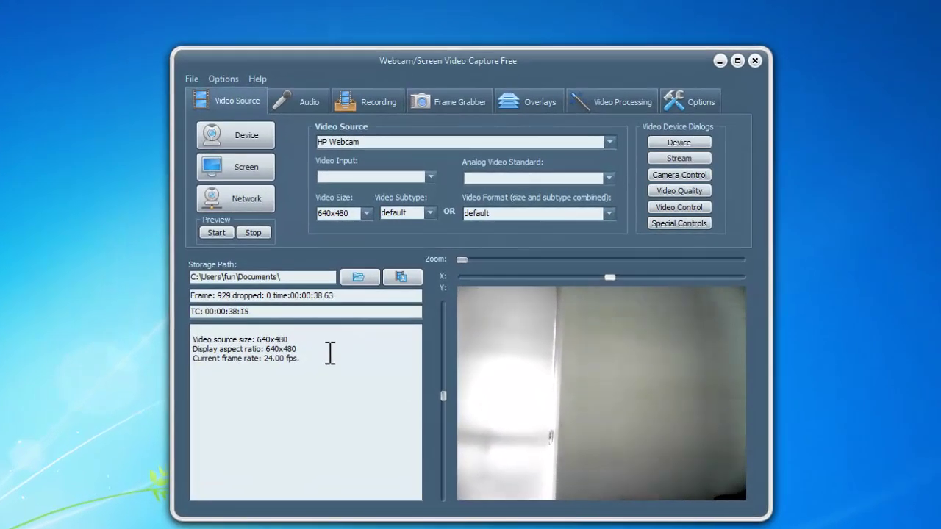
- Set the storage path to the capture folder on the Desktop
{"action": "left_click", "coordinate": [405, 278]}
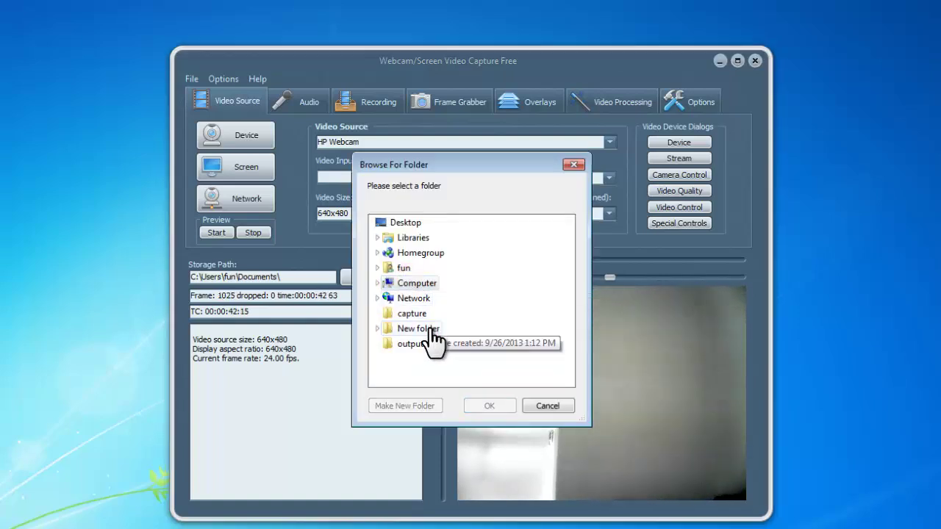
{"action": "left_click", "coordinate": [412, 313]}
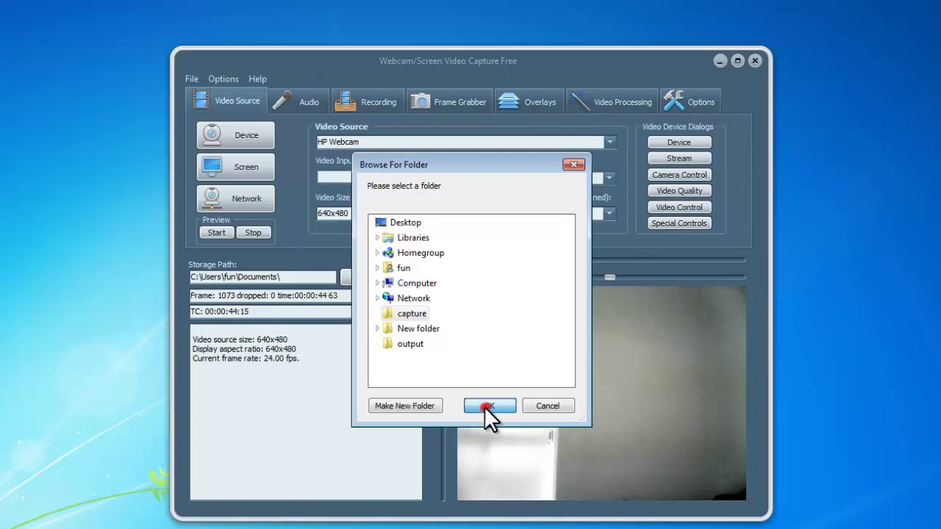
{"action": "left_click", "coordinate": [488, 407]}
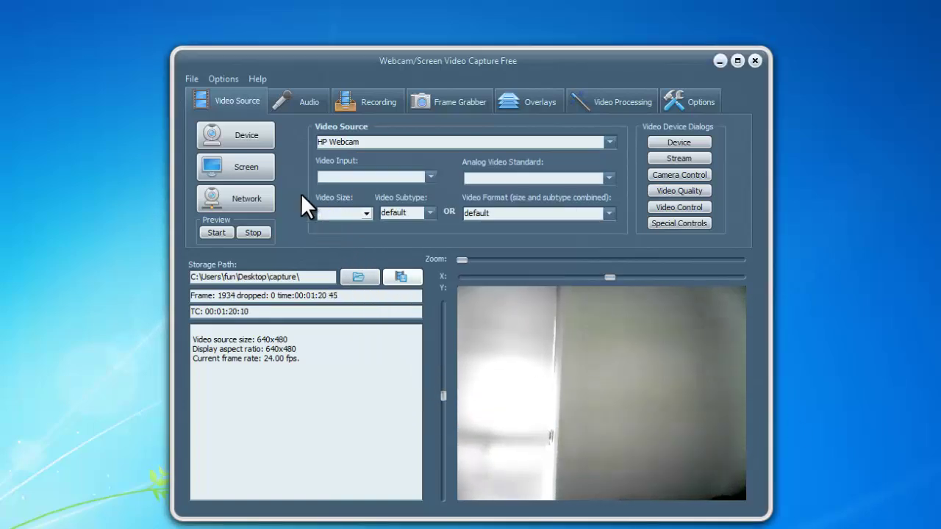
- Leave Audio Device Rendering unchecked on the Audio tab, then view the Frame Grabber settings
{"action": "left_click", "coordinate": [302, 102]}
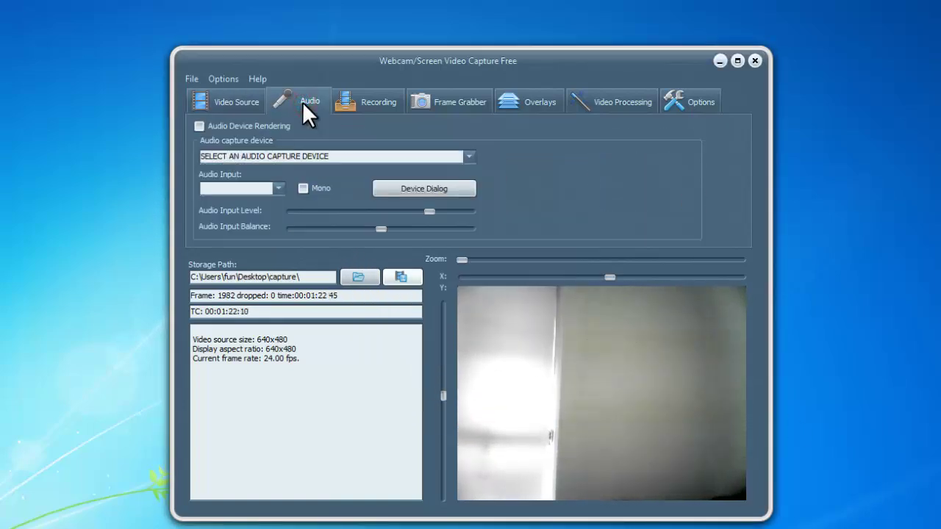
{"action": "left_click", "coordinate": [200, 126]}
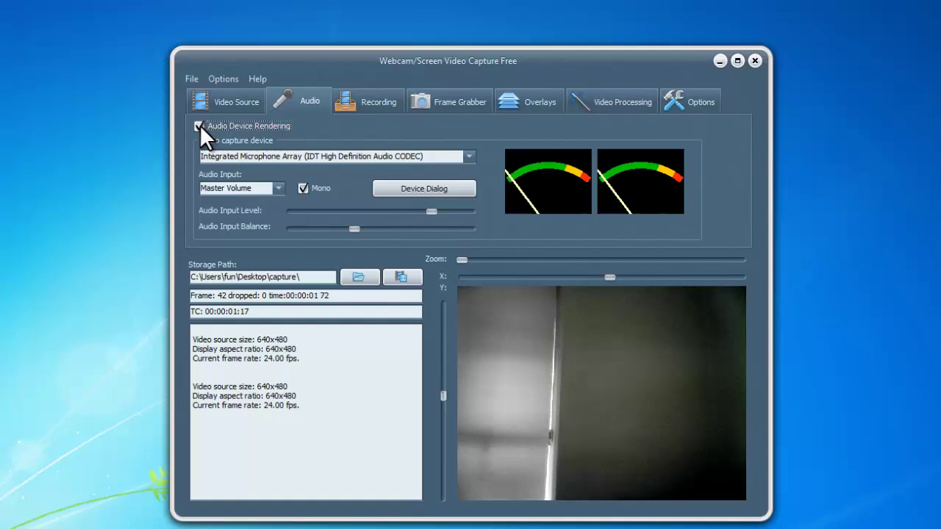
{"action": "left_click", "coordinate": [199, 126]}
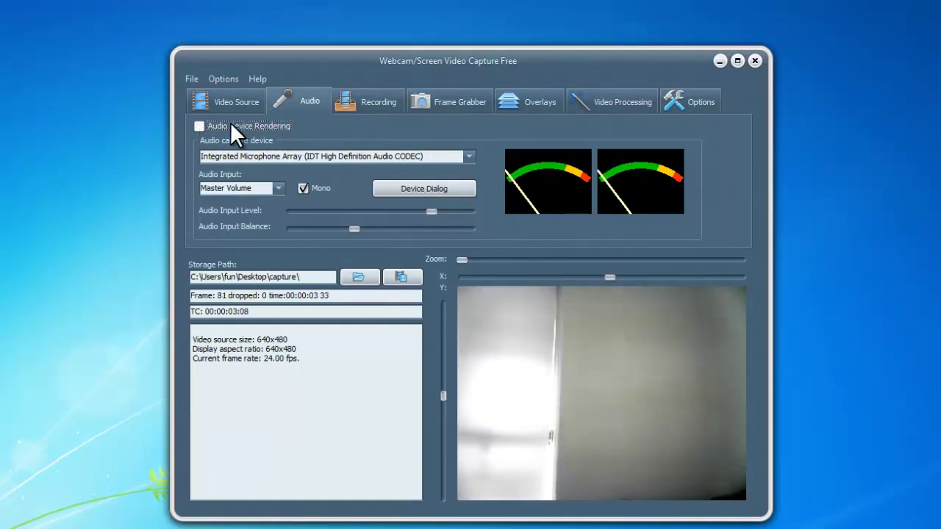
{"action": "left_click", "coordinate": [443, 117]}
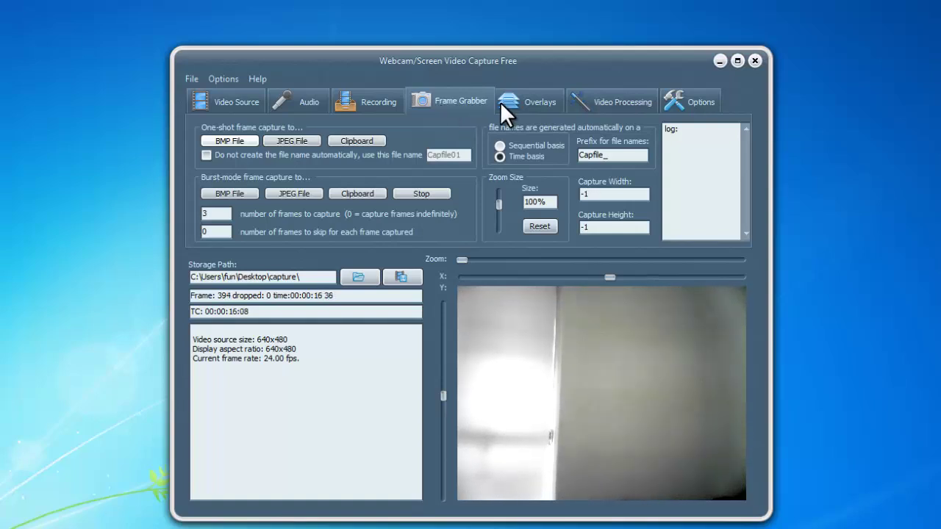
- Review the Overlays (text overlay) and Video Processing settings
{"action": "left_click", "coordinate": [523, 101]}
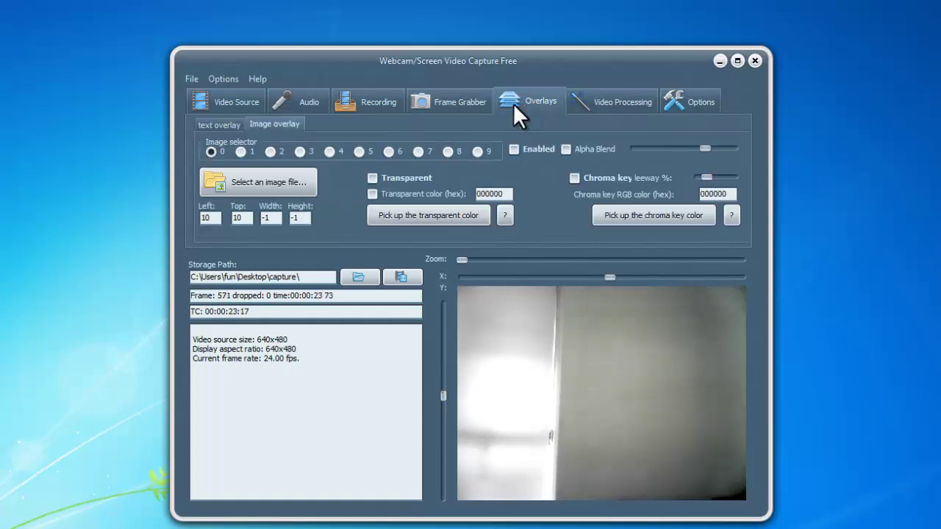
{"action": "left_click", "coordinate": [216, 123]}
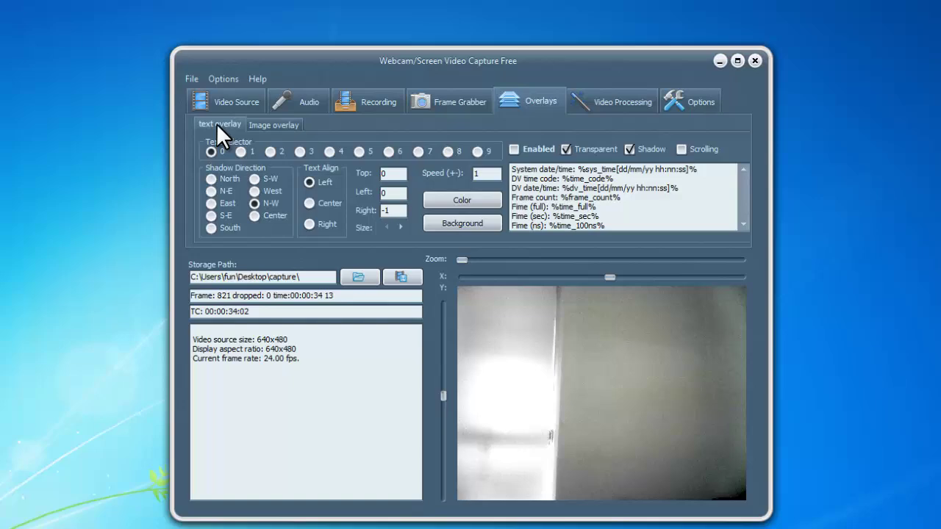
{"action": "left_click", "coordinate": [594, 100]}
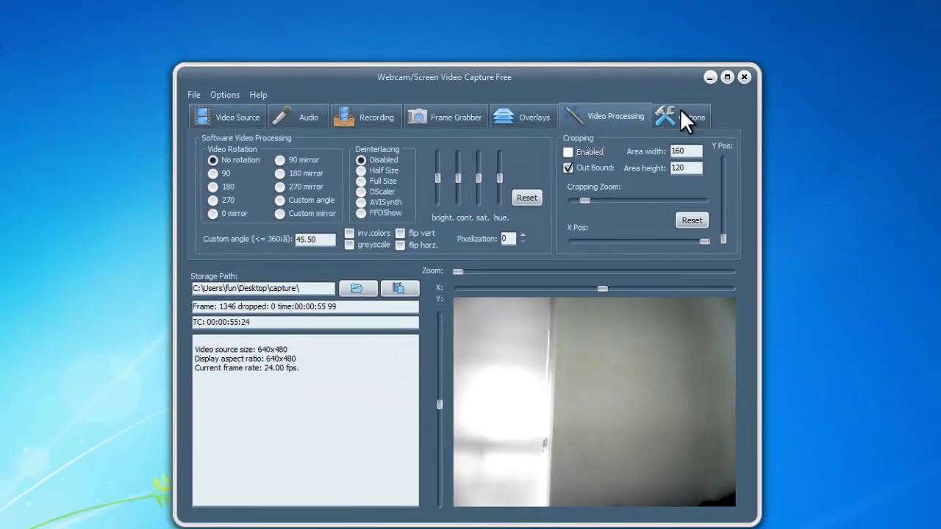
- Uncheck minimizing before capture and restoring after capture in Options, and apply
{"action": "left_click", "coordinate": [683, 111]}
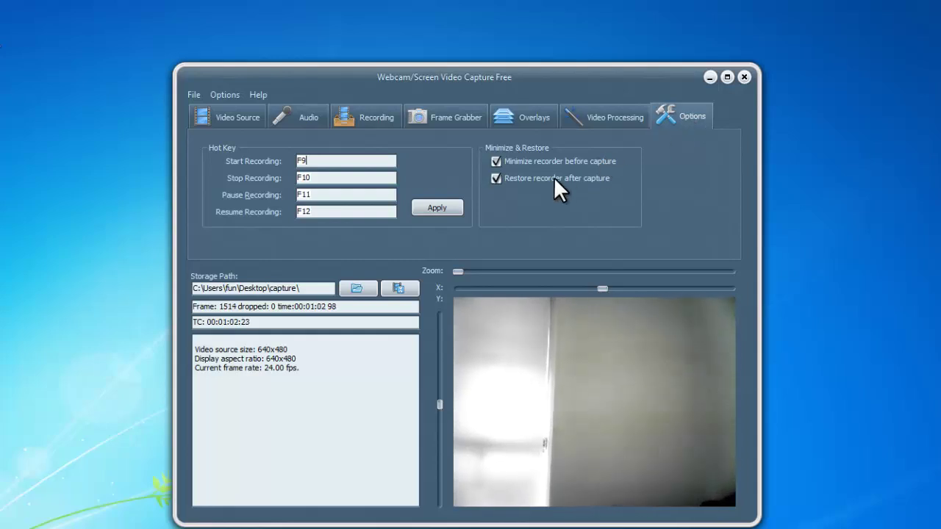
{"action": "left_click", "coordinate": [497, 160]}
{"action": "left_click", "coordinate": [495, 178]}
{"action": "left_click", "coordinate": [453, 206]}
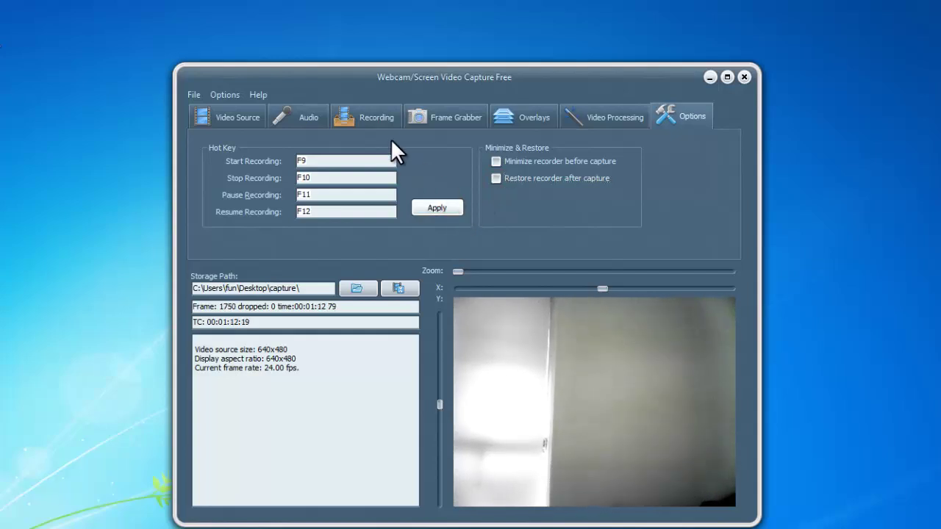
- Set the video compressor to Microsoft Video 1, keeping LAME Audio Encoder for audio
{"action": "left_click", "coordinate": [368, 121]}
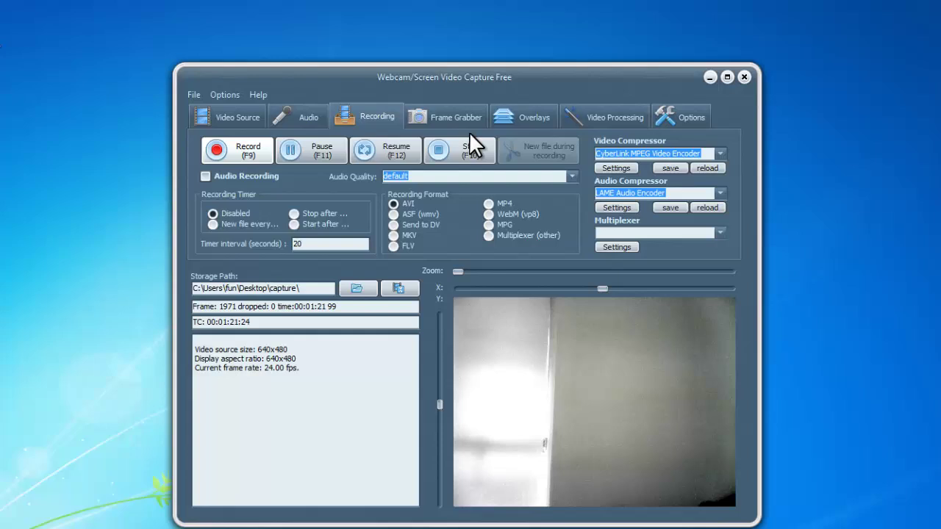
{"action": "left_click", "coordinate": [724, 152]}
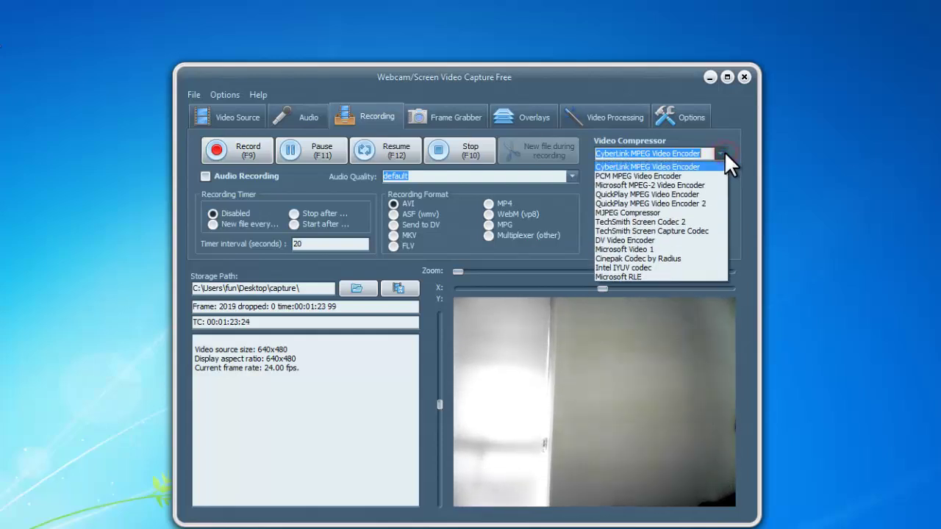
{"action": "left_click", "coordinate": [653, 247]}
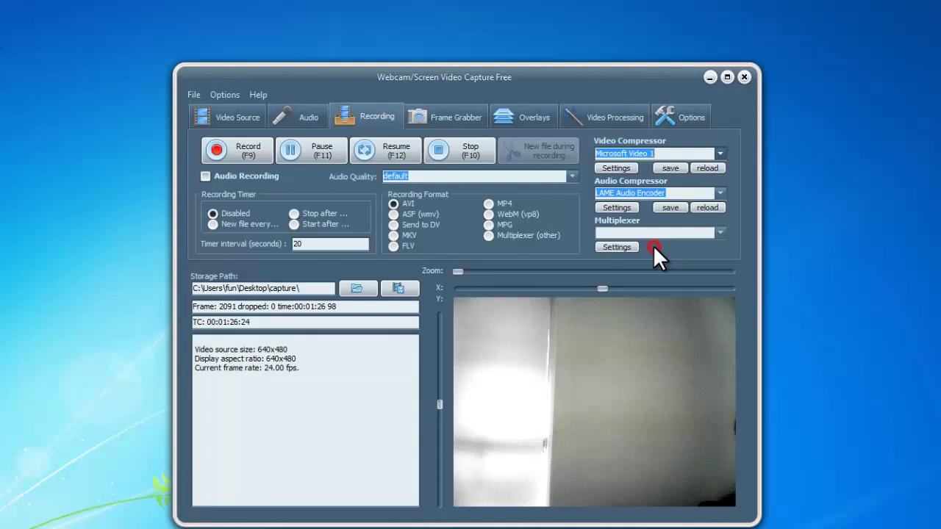
{"action": "left_click", "coordinate": [720, 194]}
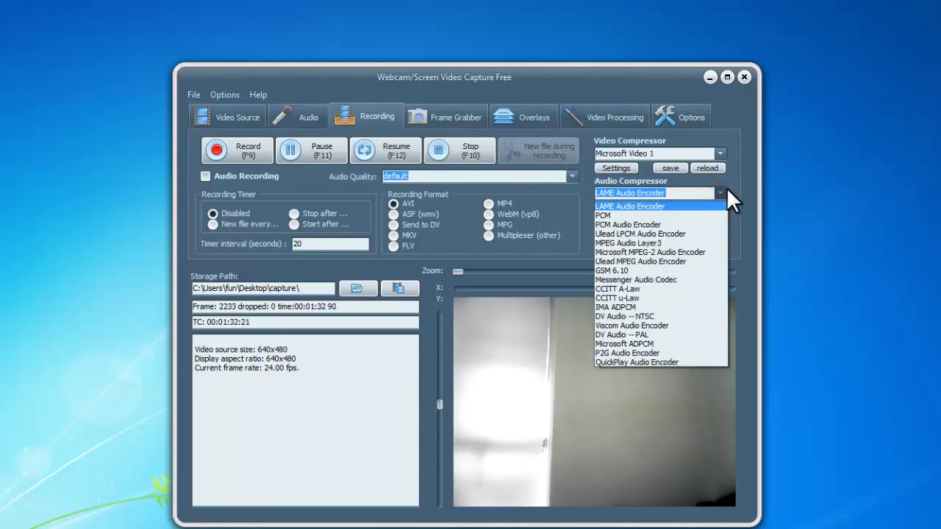
{"action": "left_click", "coordinate": [734, 176]}
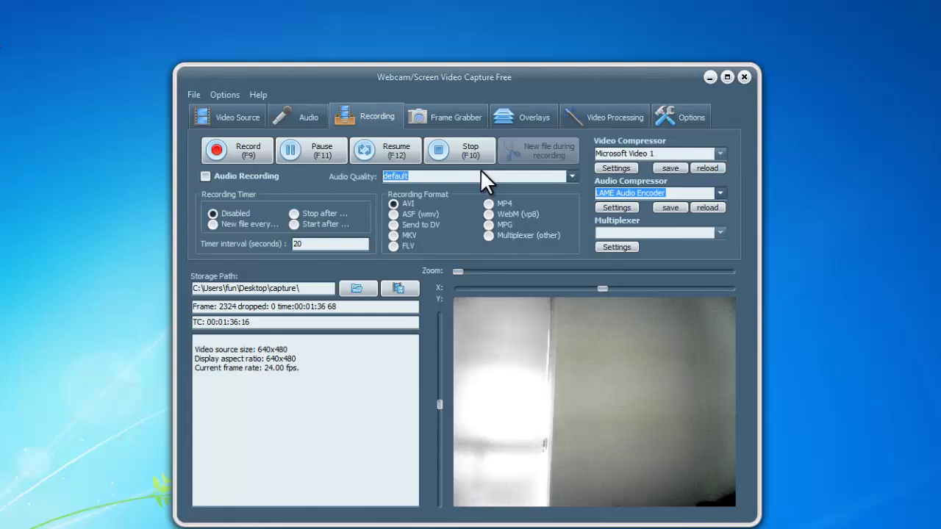
- Leave audio recording off and the timer disabled, and pick MP4 as the recording format
{"action": "left_click", "coordinate": [206, 176]}
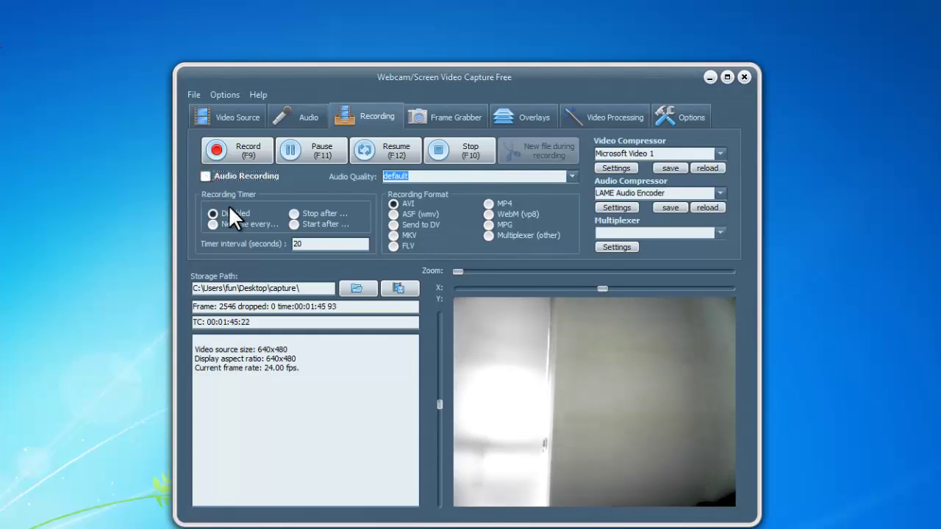
{"action": "left_click", "coordinate": [309, 244]}
{"action": "left_click", "coordinate": [213, 213]}
{"action": "left_click", "coordinate": [390, 214]}
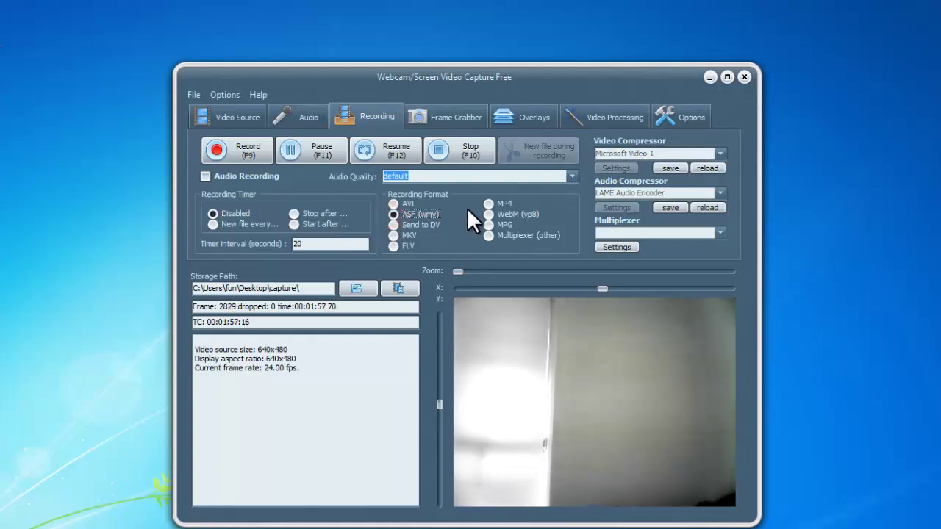
{"action": "left_click", "coordinate": [489, 203]}
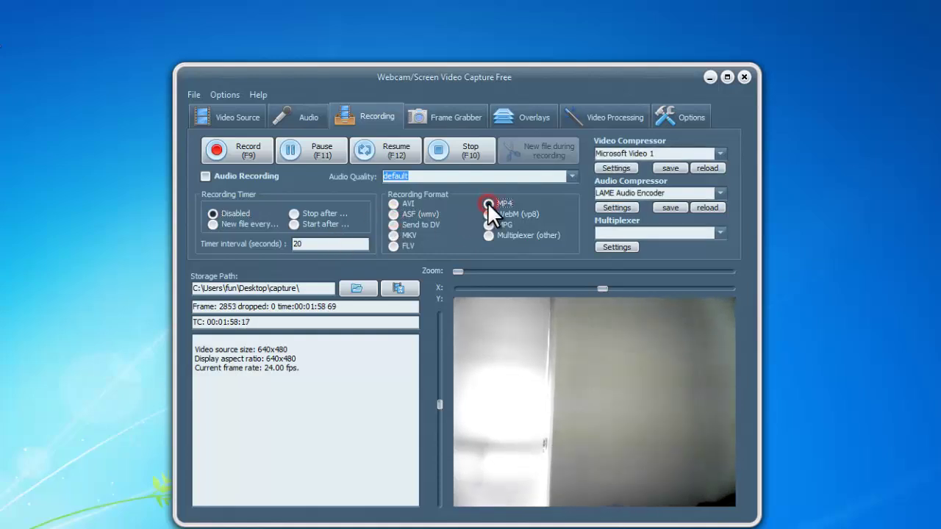
- Switch the format to AVI and record a roughly 15-second webcam clip, Capfile_20131009_105930.avi
{"action": "left_click", "coordinate": [392, 203]}
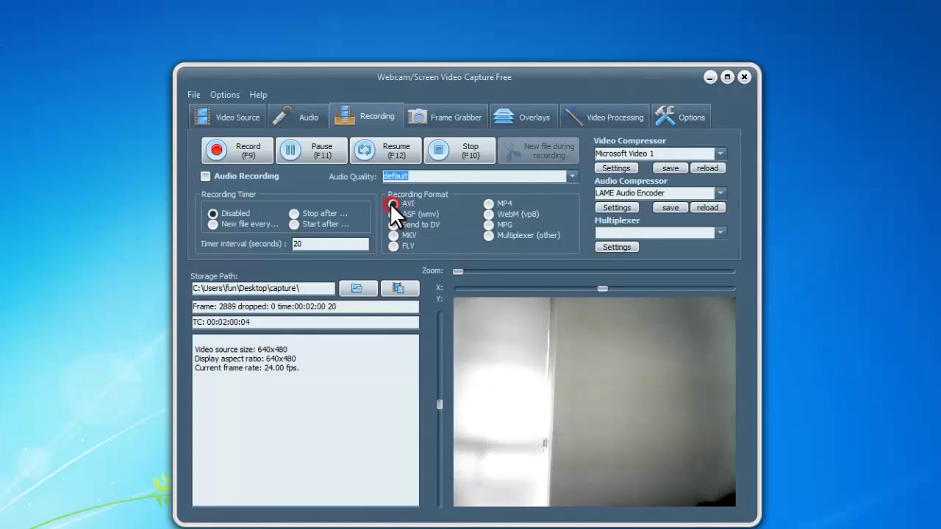
{"action": "left_click", "coordinate": [246, 157]}
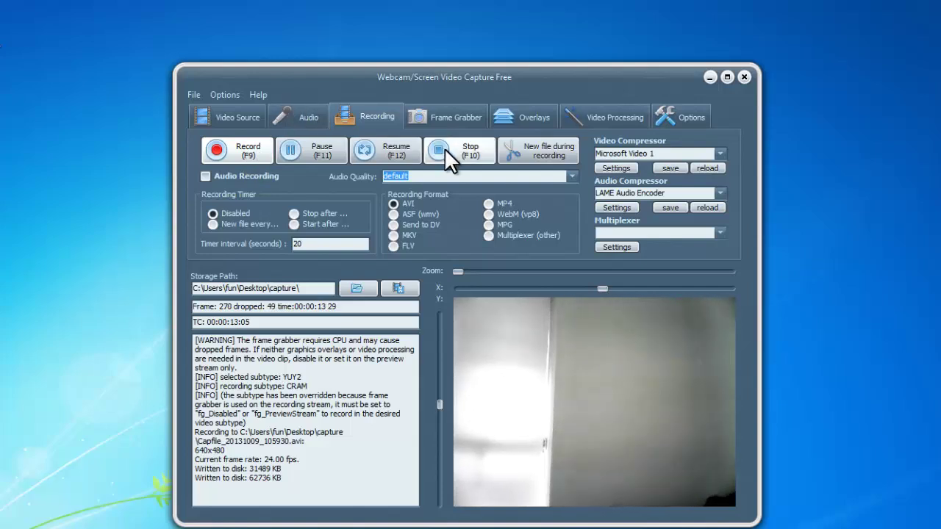
{"action": "left_click", "coordinate": [444, 147]}
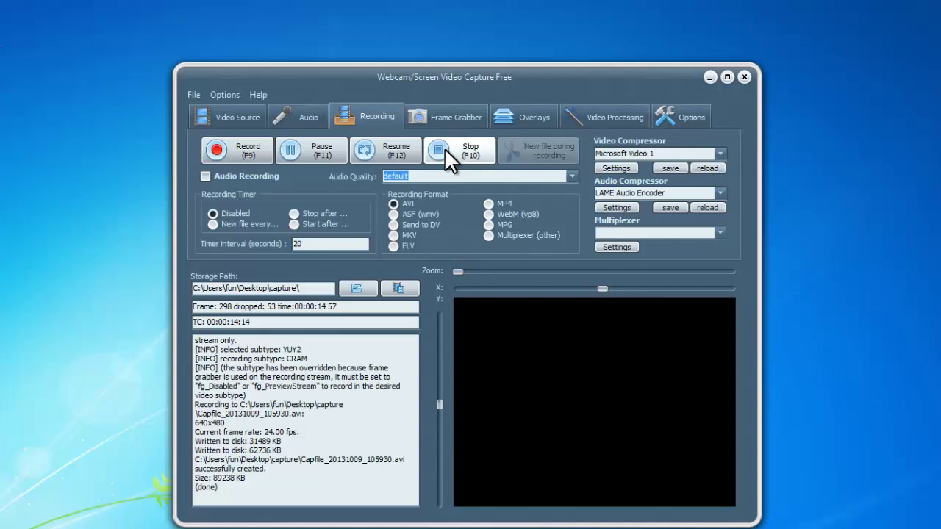
- Open the capture folder and play Capfile_20131009_105930.avi
{"action": "left_click", "coordinate": [361, 285]}
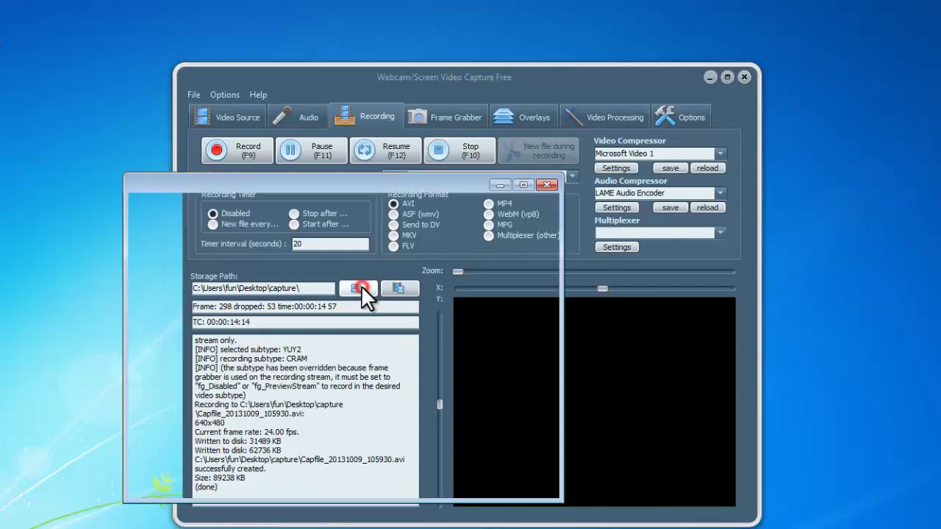
{"action": "left_click", "coordinate": [464, 290]}
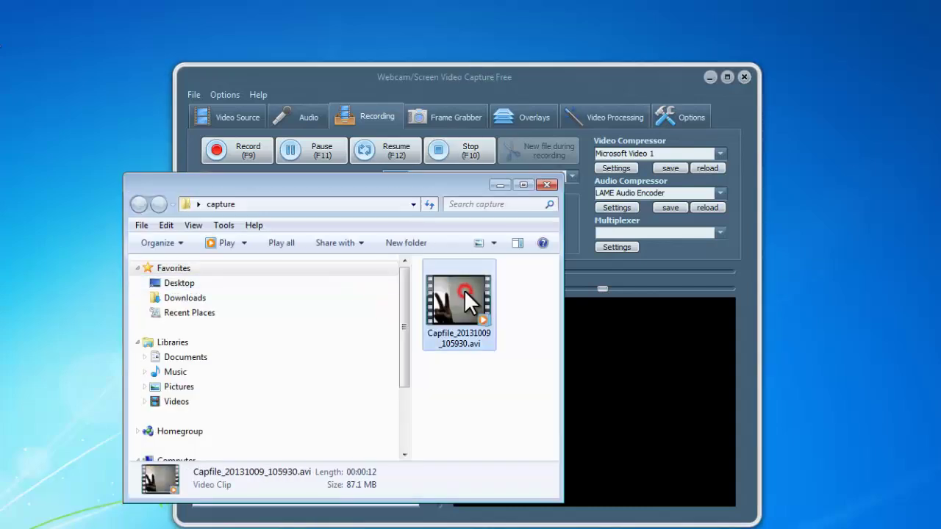
{"action": "double_click", "coordinate": [464, 290]}
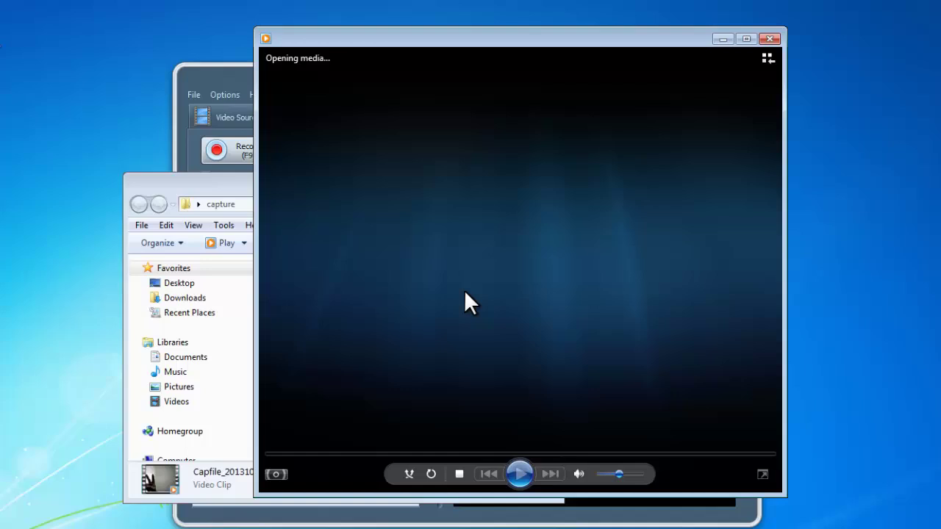